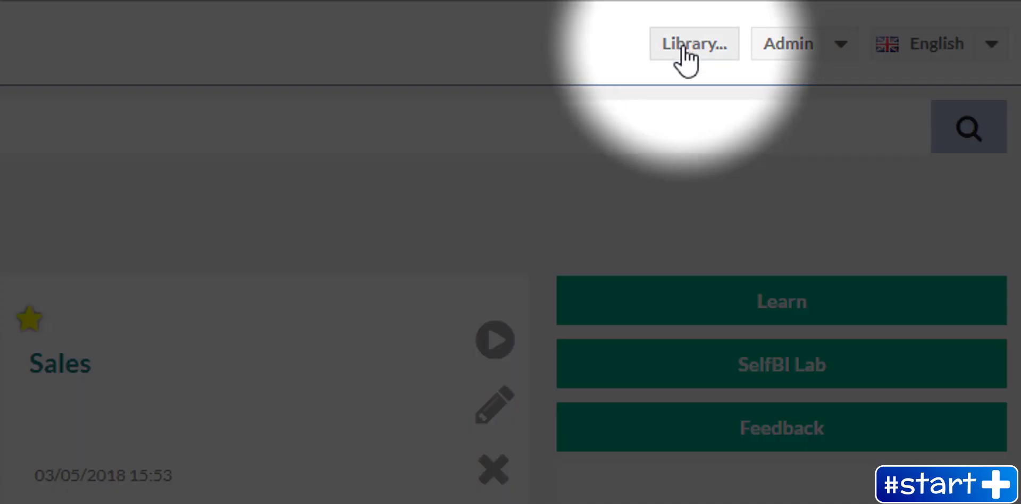
Open the Library from the Home page to view the saved data definitions.
click(680, 47)
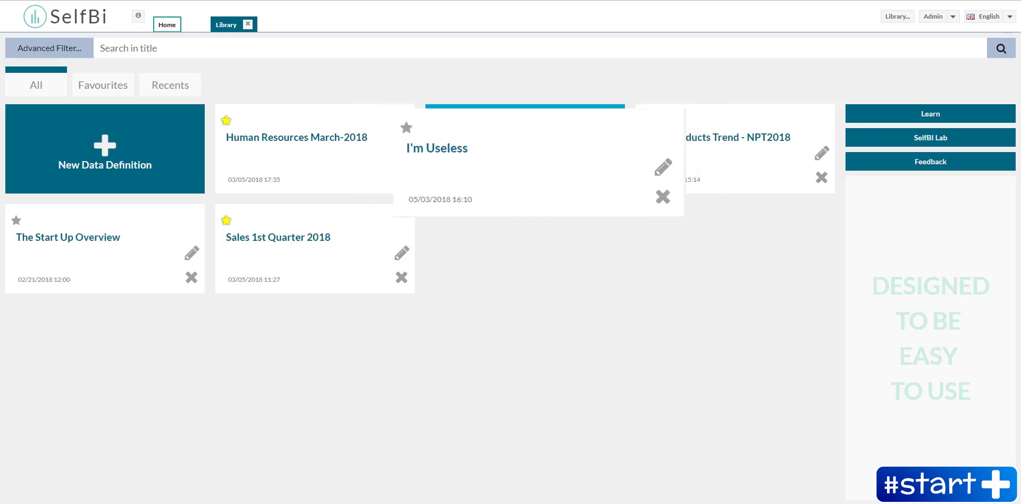
Delete the I'm Useless data definition and star New Products Trend - NPT2018 as a favourite.
click(609, 177)
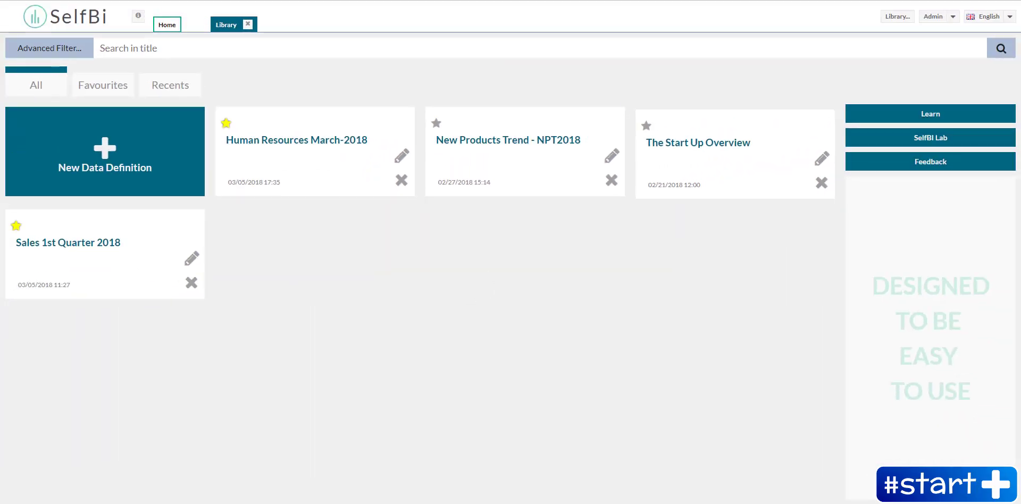
click(436, 123)
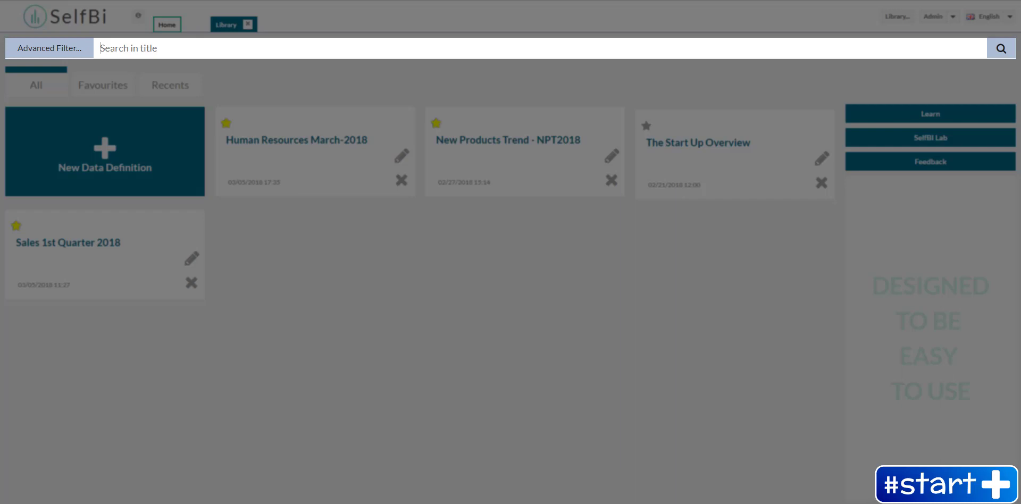
Filter library titles by 'Human' and open the Human Resources March-2018 details.
text(Human)
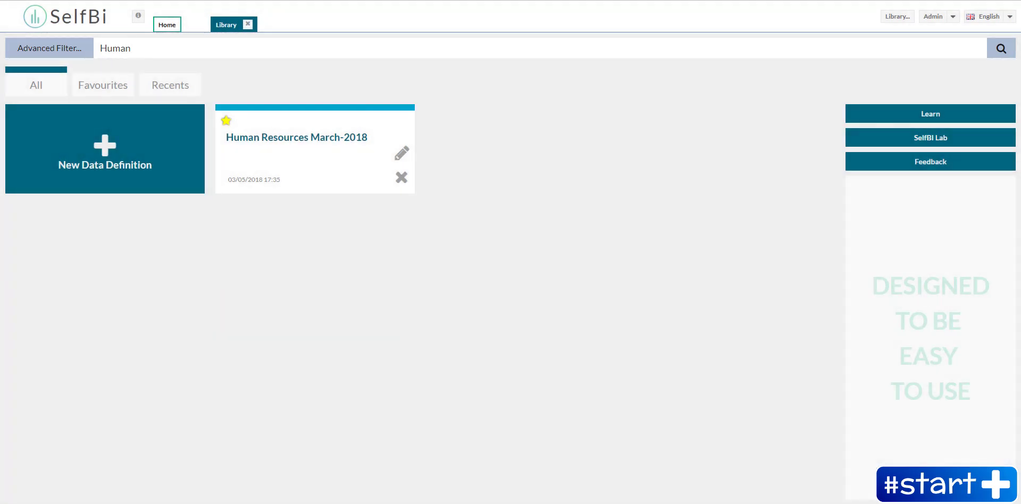
click(315, 148)
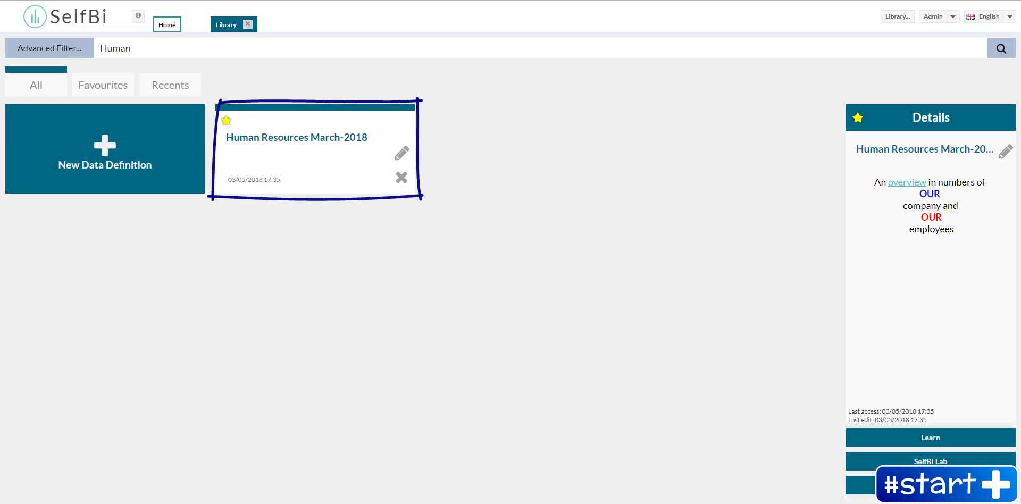
Create a new analysis named 'Human Resources 2018'.
click(248, 24)
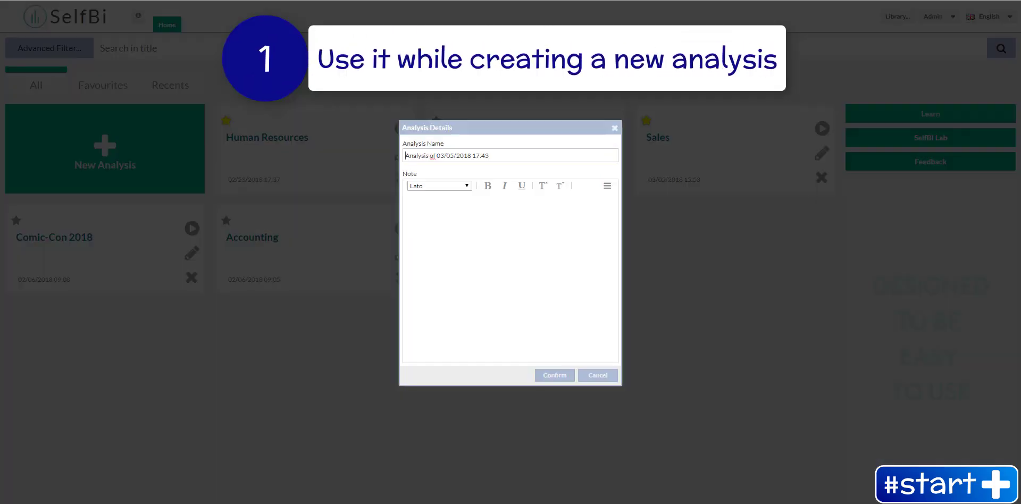
key(ctrl+a)
key(BackSpace)
text(Human Resources 2018)
click(554, 375)
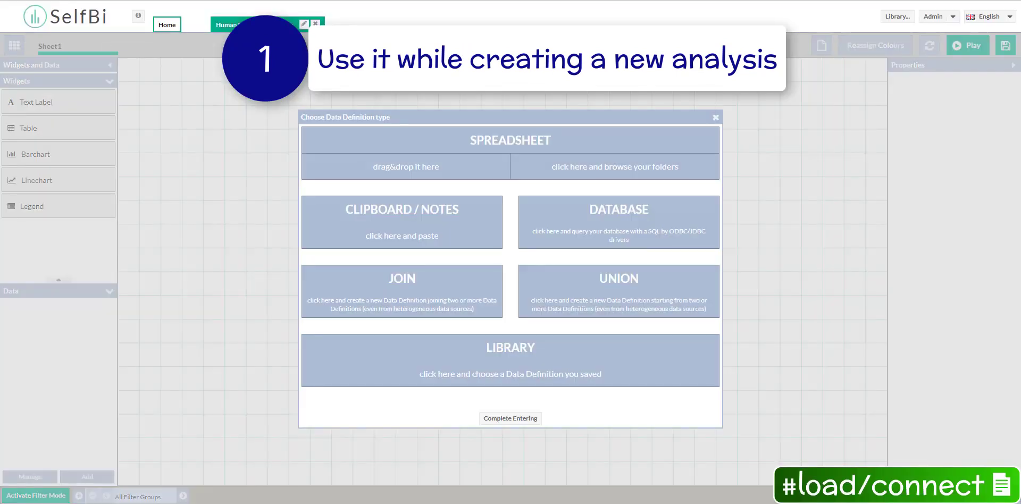
Load the Human Resources March-2018 data definition into it from the library.
click(554, 375)
text(Human)
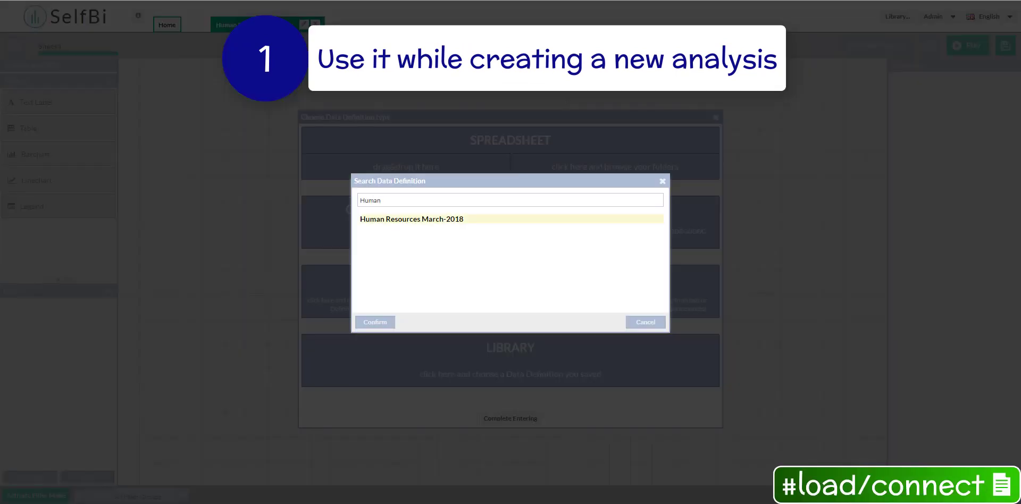
key(Return)
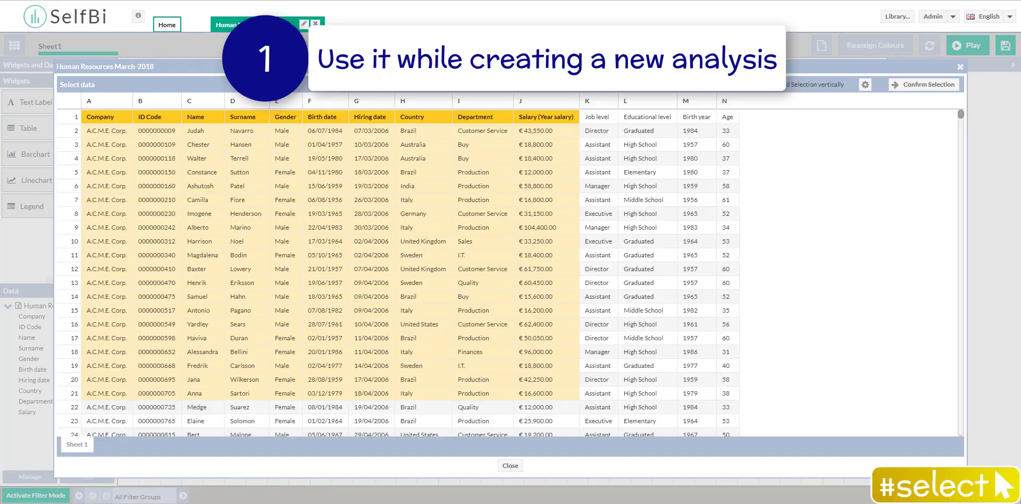
Close the new analysis, keeping its data, and open the Sales analysis for editing.
click(510, 465)
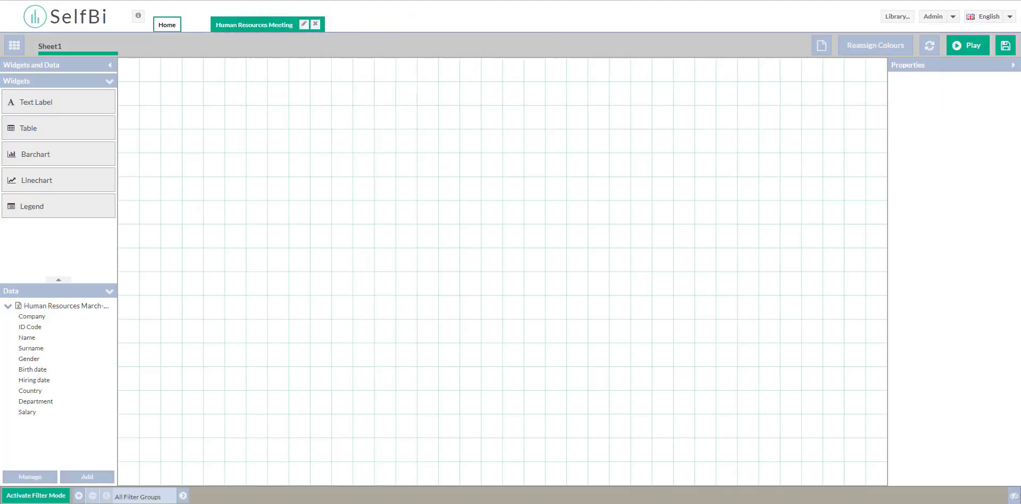
click(316, 23)
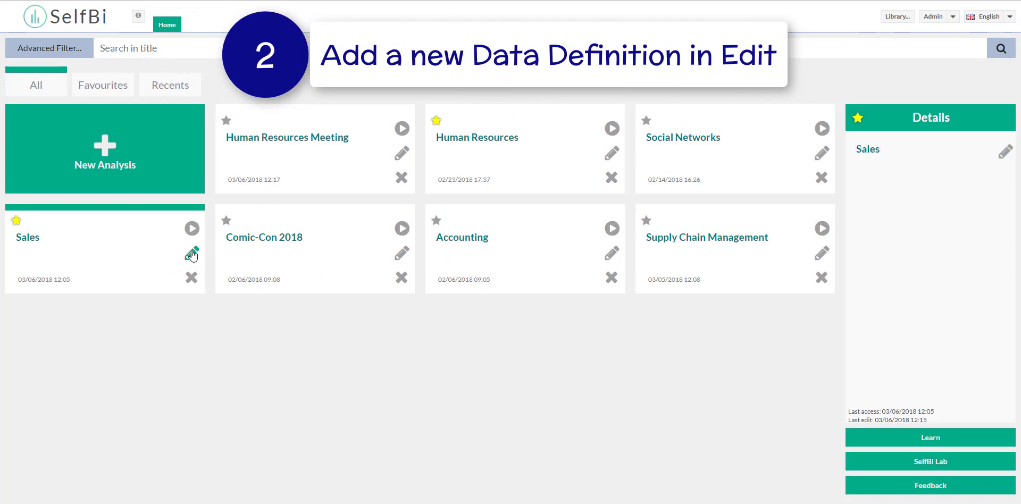
click(192, 253)
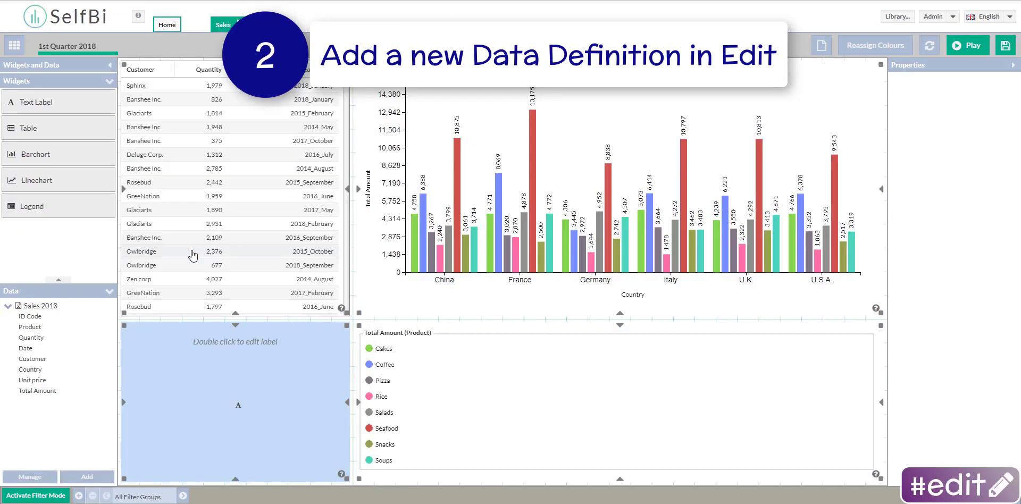
Add Human Resources March-2018 from the library as a second data definition, searching 'hum'.
click(85, 478)
click(446, 360)
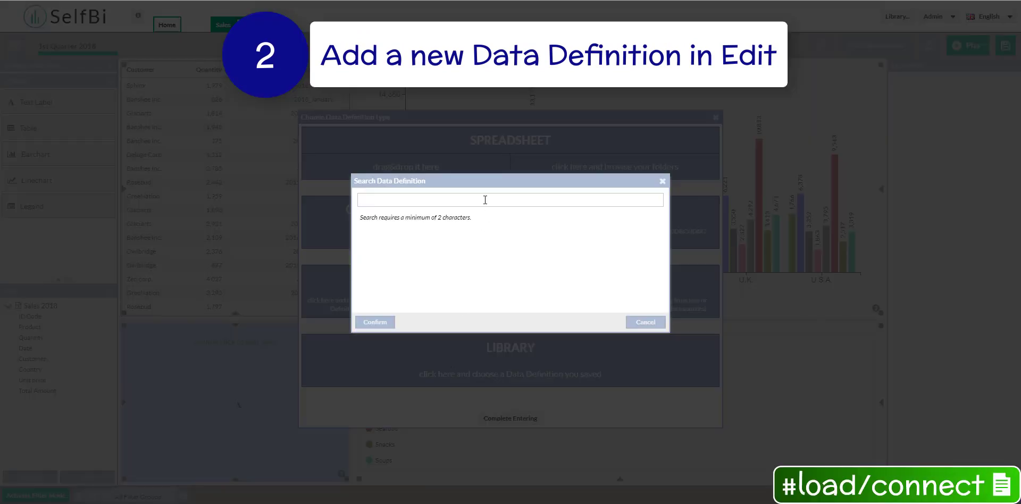
text(human)
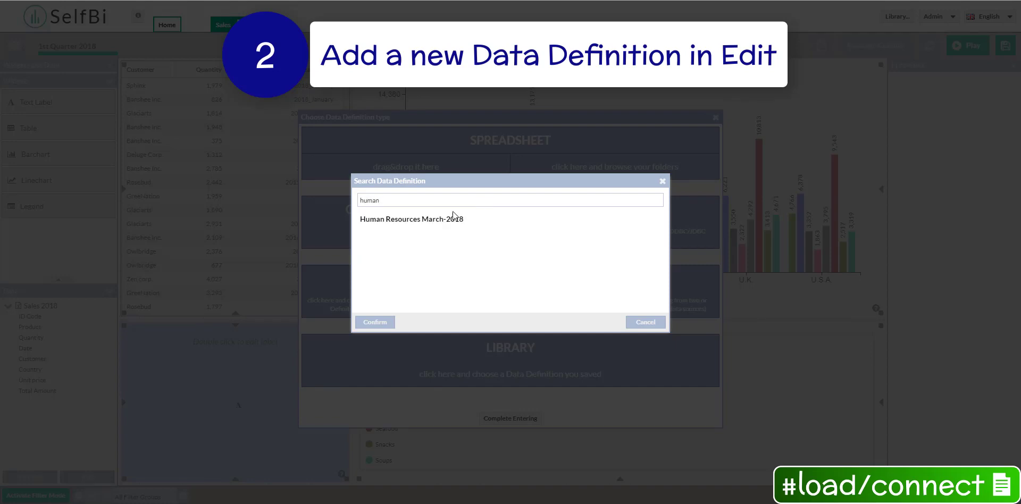
click(447, 220)
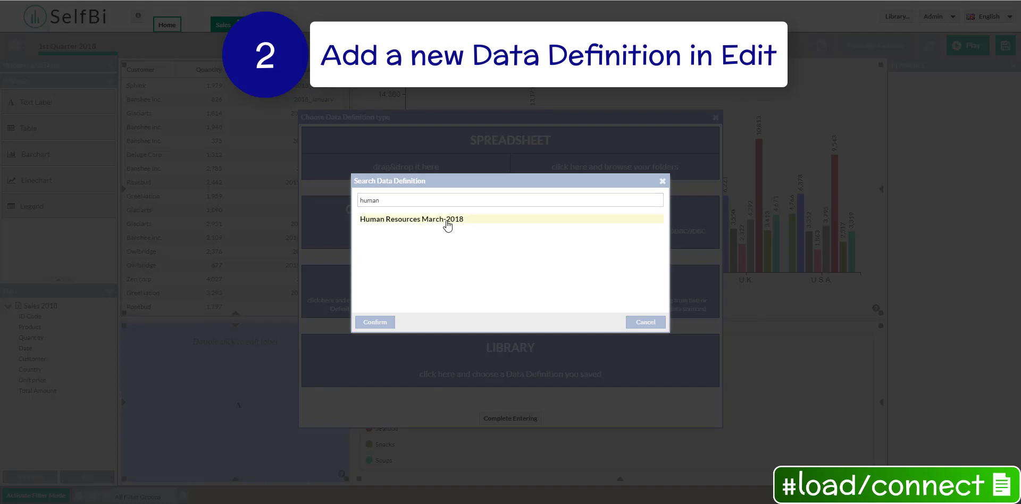
click(387, 322)
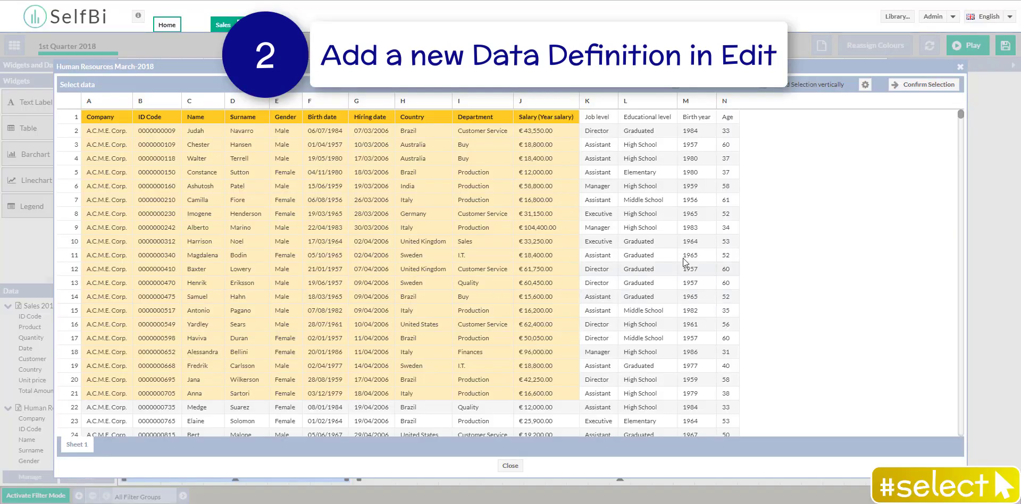
Confirm the data selection and inspect the Gender, Birth date, Hiring date and Salary fields.
click(920, 85)
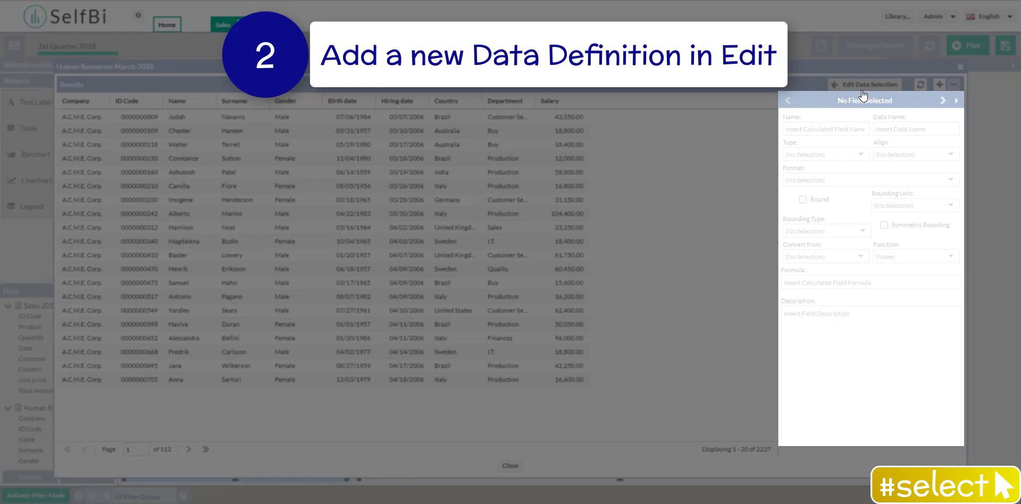
click(290, 126)
click(366, 125)
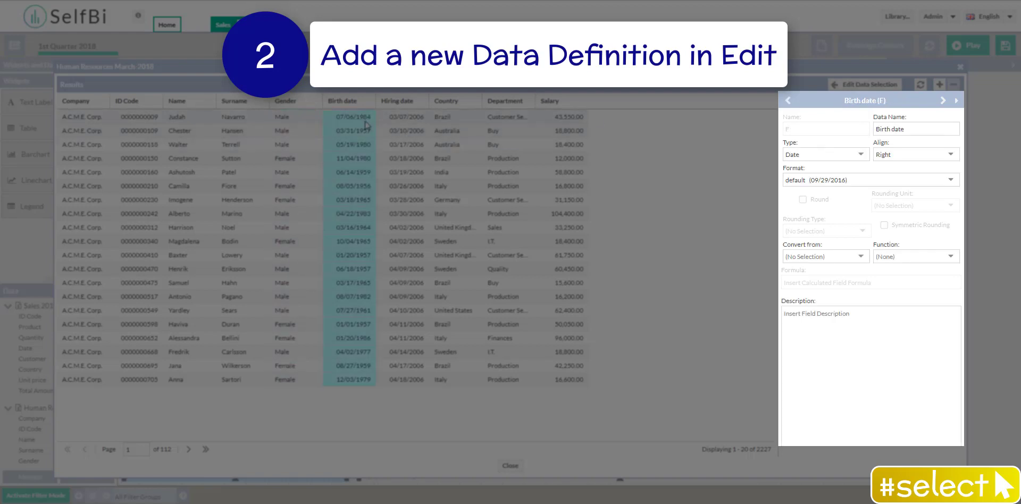
click(394, 117)
click(562, 120)
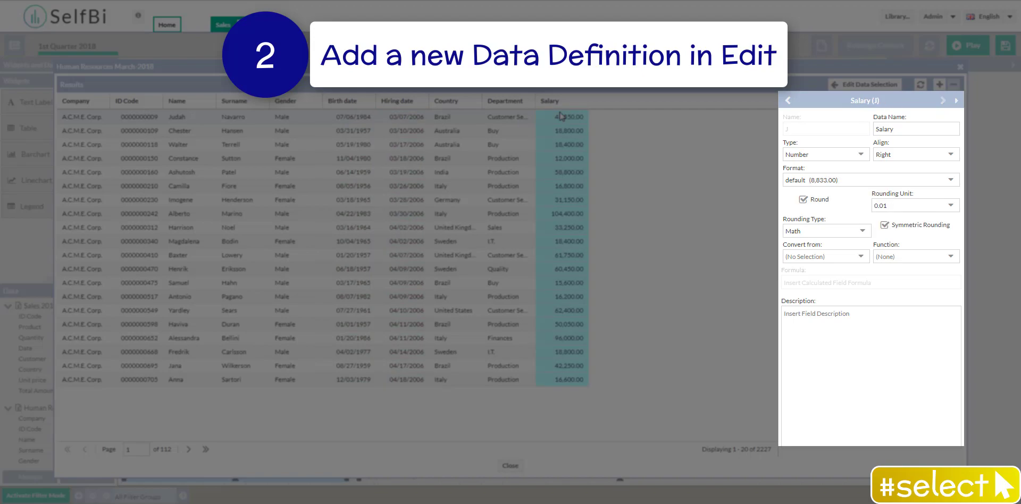
Return to the Sales dashboard and begin editing the empty text label.
click(865, 86)
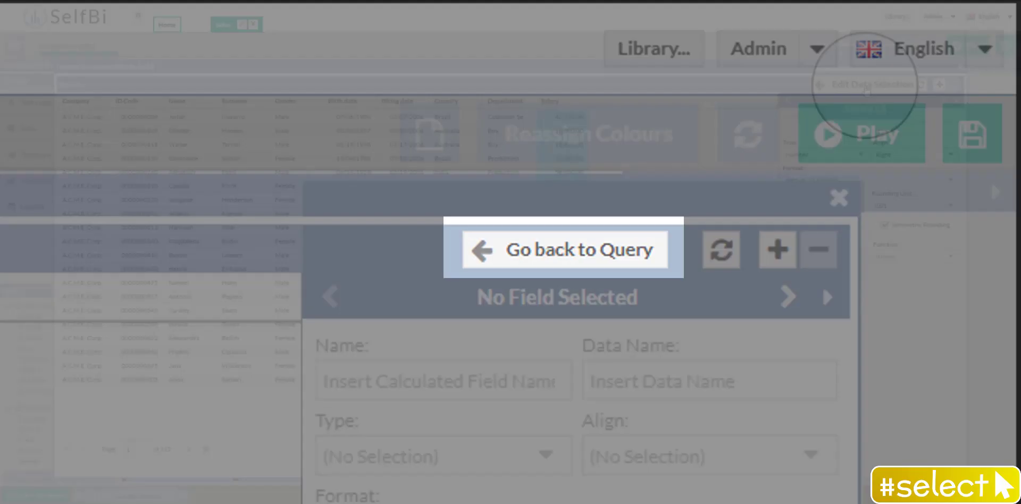
click(564, 250)
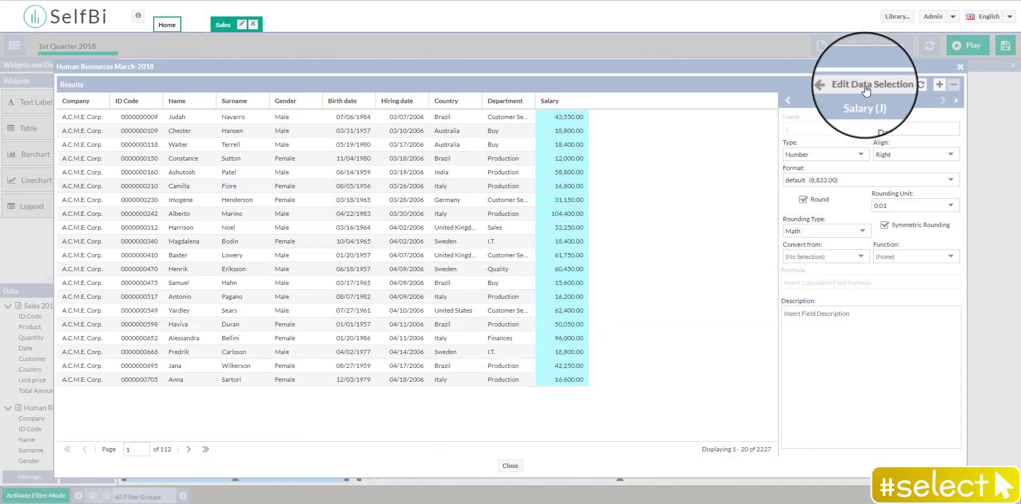
click(509, 468)
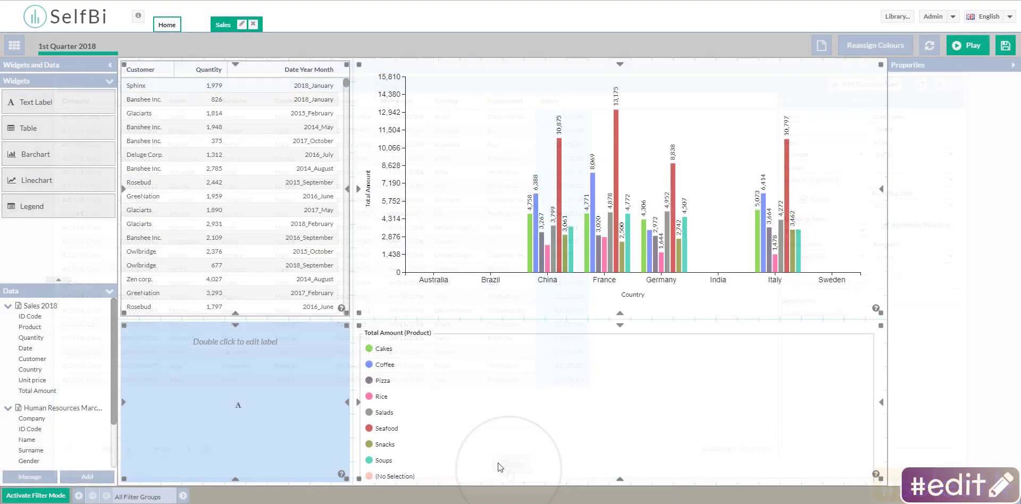
double_click(242, 407)
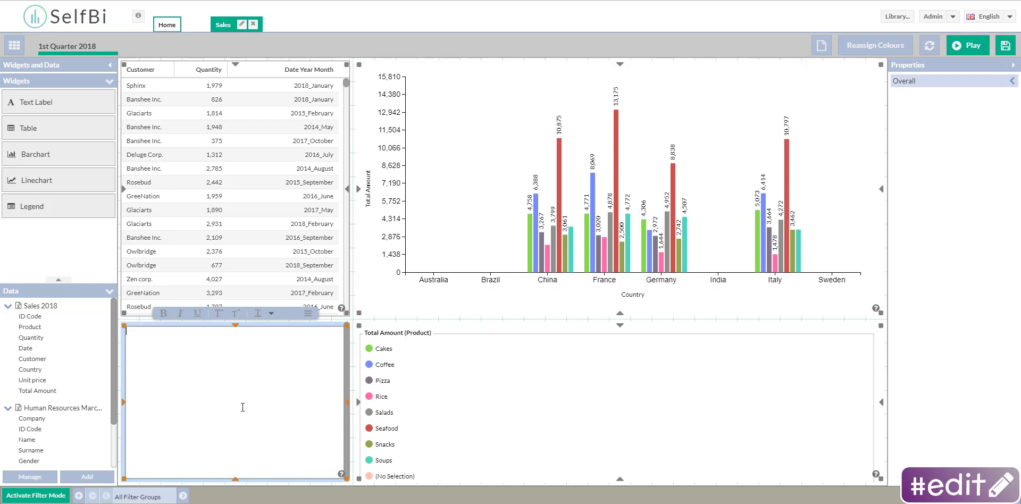